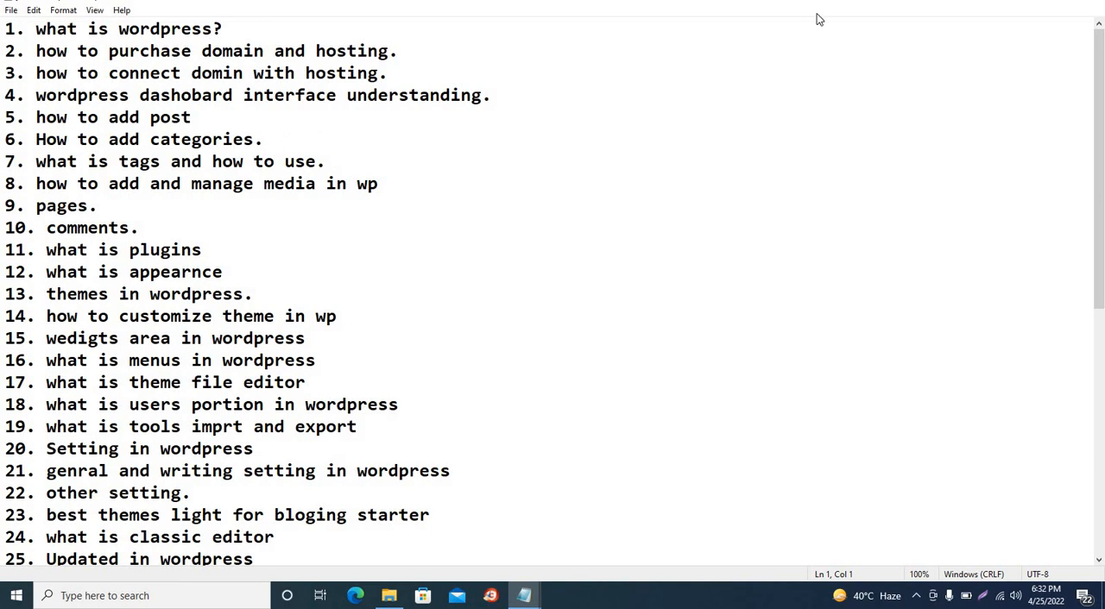
Minimize the notes, switch to Chrome with the ProTech profile, and open a new tab in a maximized window
left_click(1024, 1)
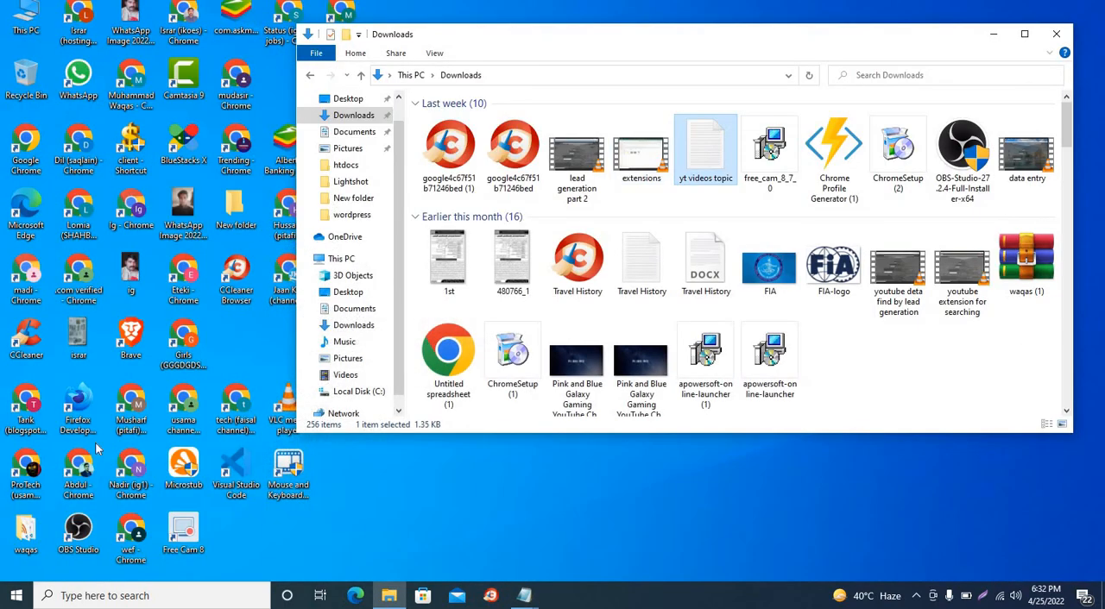
double_click(30, 466)
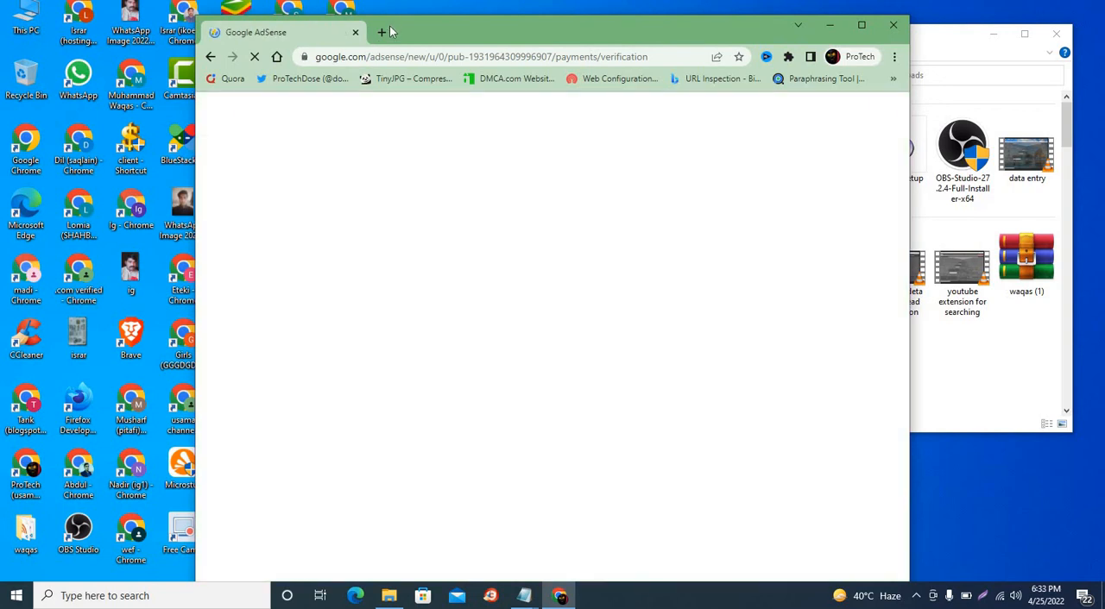
left_click(381, 32)
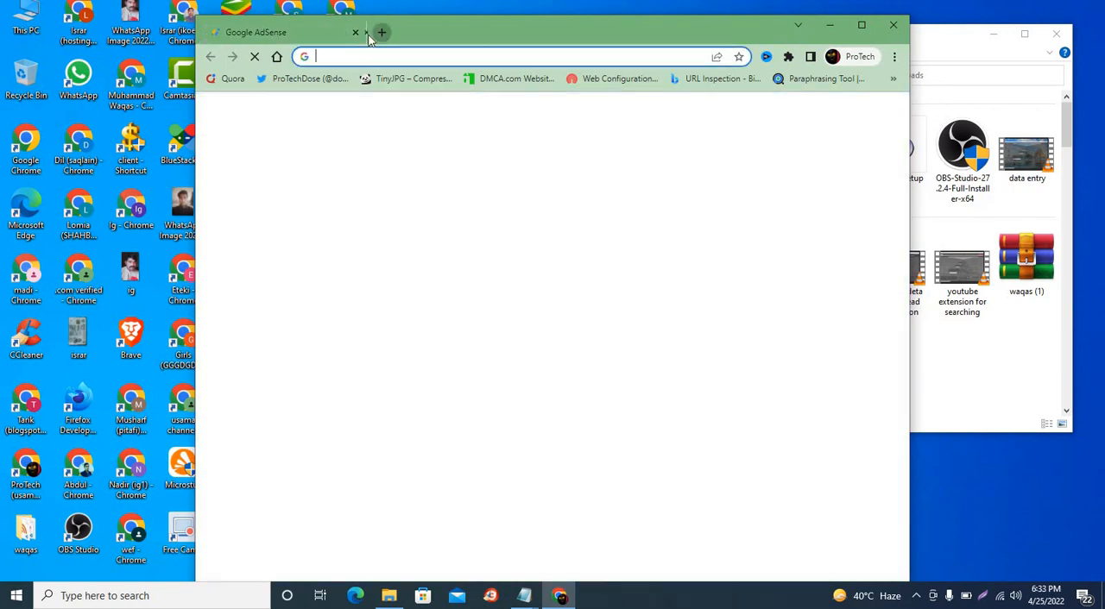
double_click(503, 40)
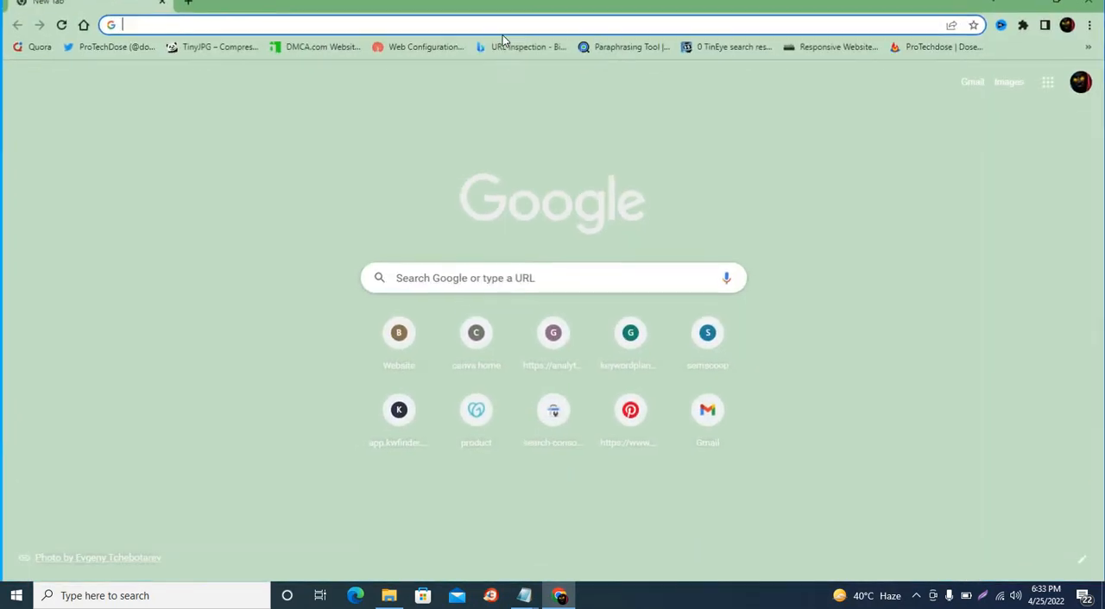
Go to protechdose.com/wp-admin and log in to WordPress with the saved credentials
type("prote")
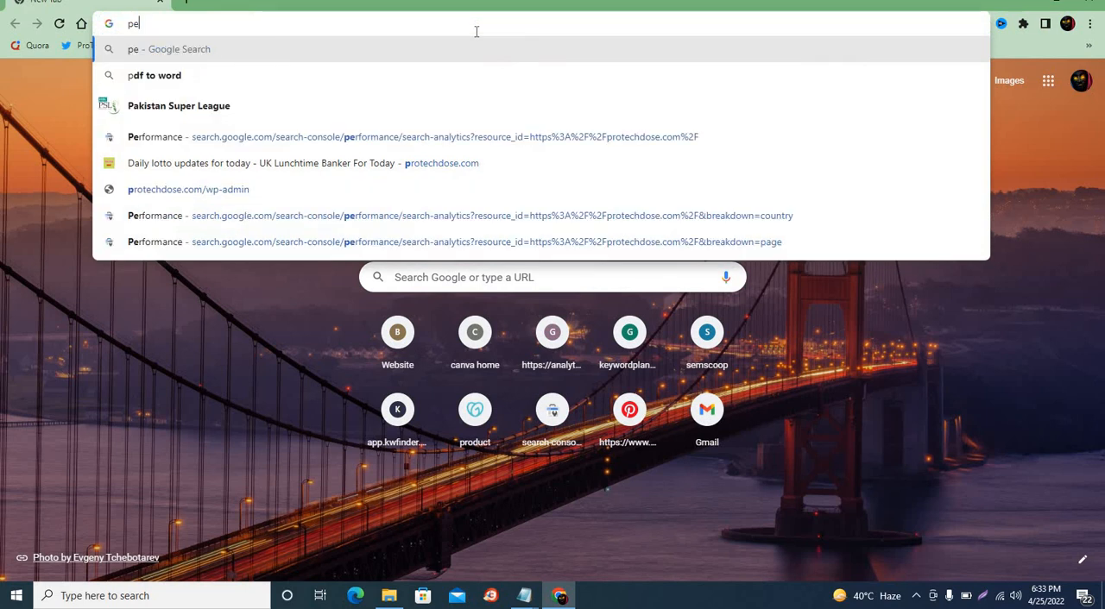
key("BackSpace")
type("ro")
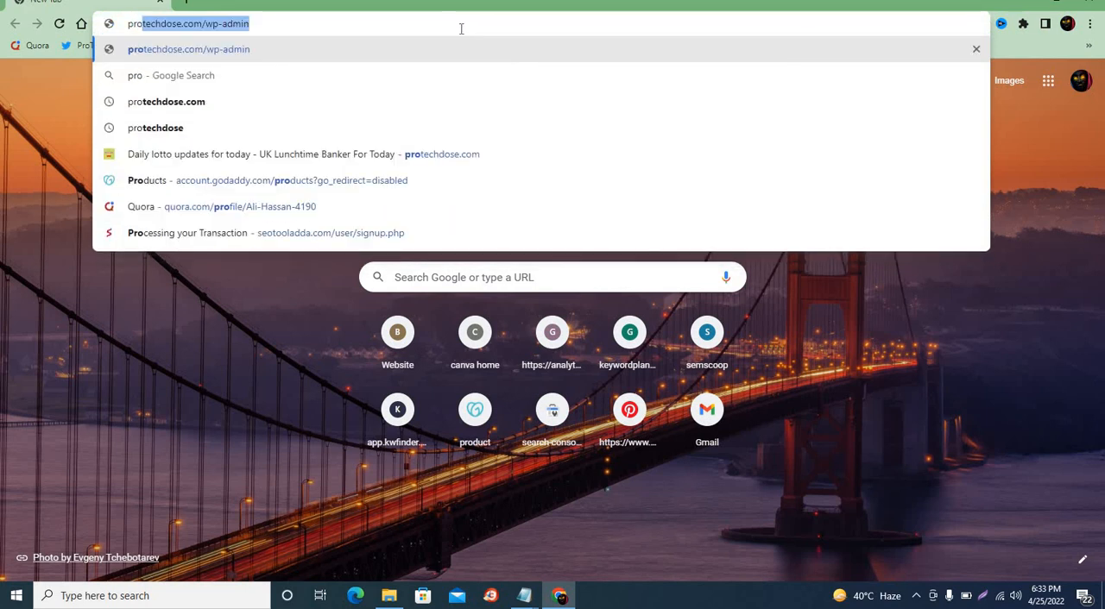
key("Return")
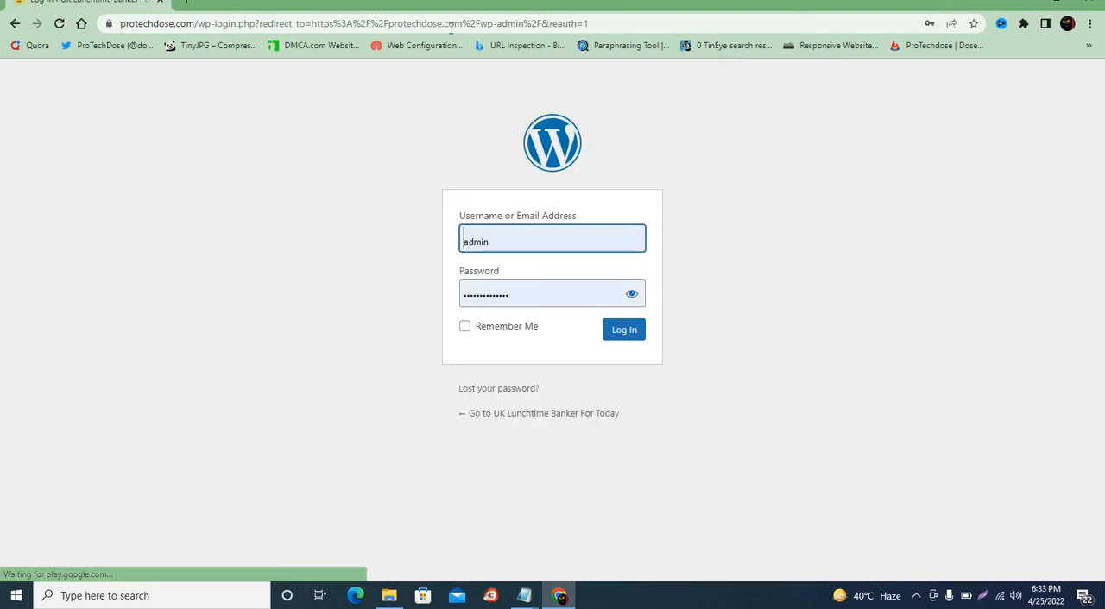
left_click(619, 335)
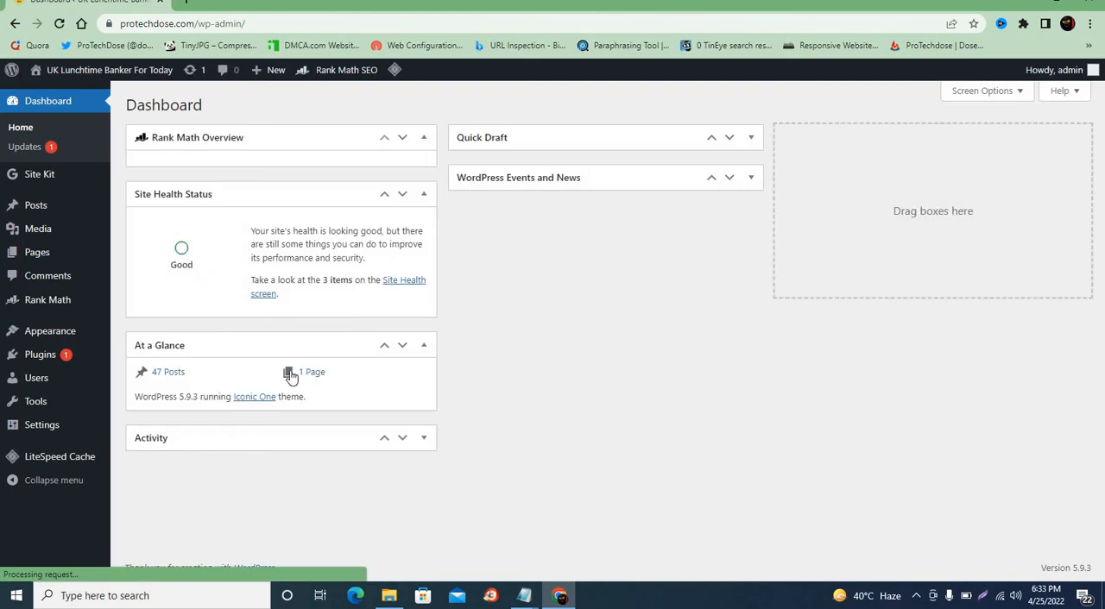
Open the Media Library and look through the existing media items
mouse_move(59, 216)
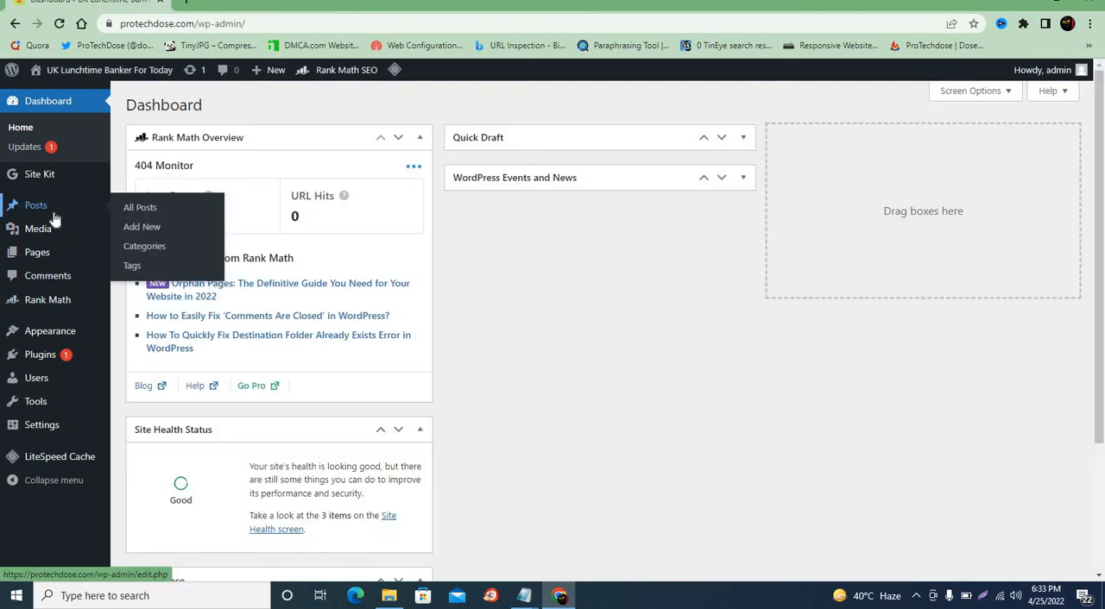
mouse_move(48, 238)
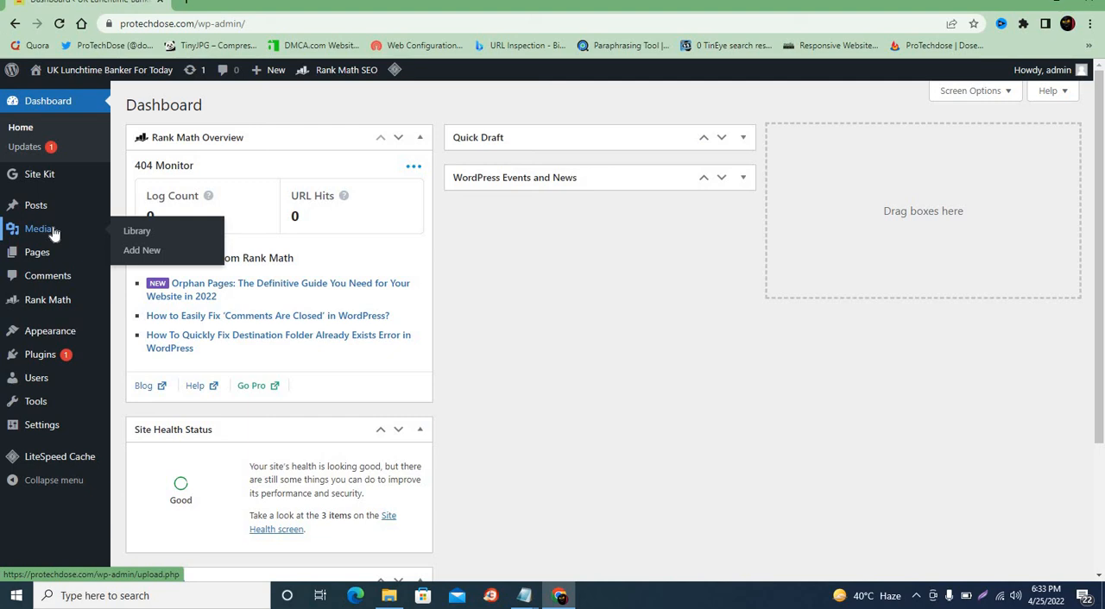
left_click(136, 233)
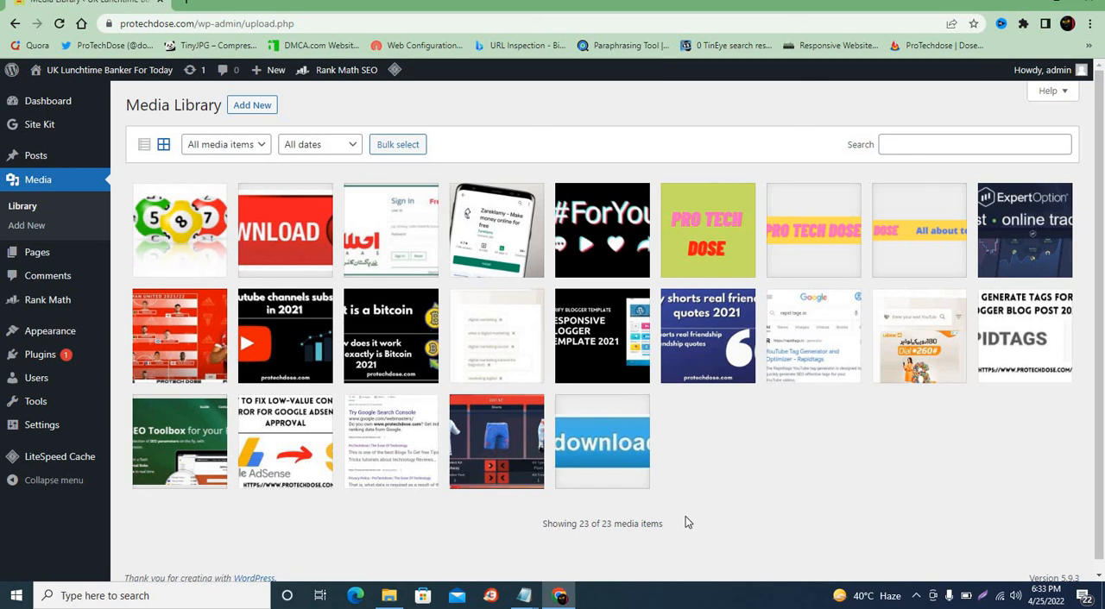
scroll(677, 517, "down", 1)
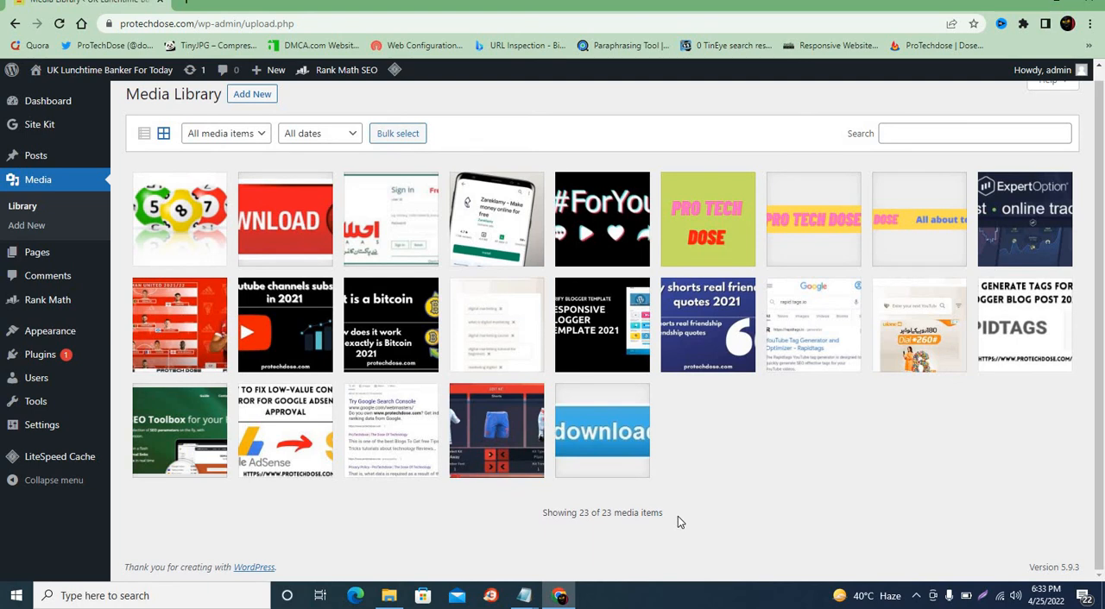
scroll(678, 516, "up", 1)
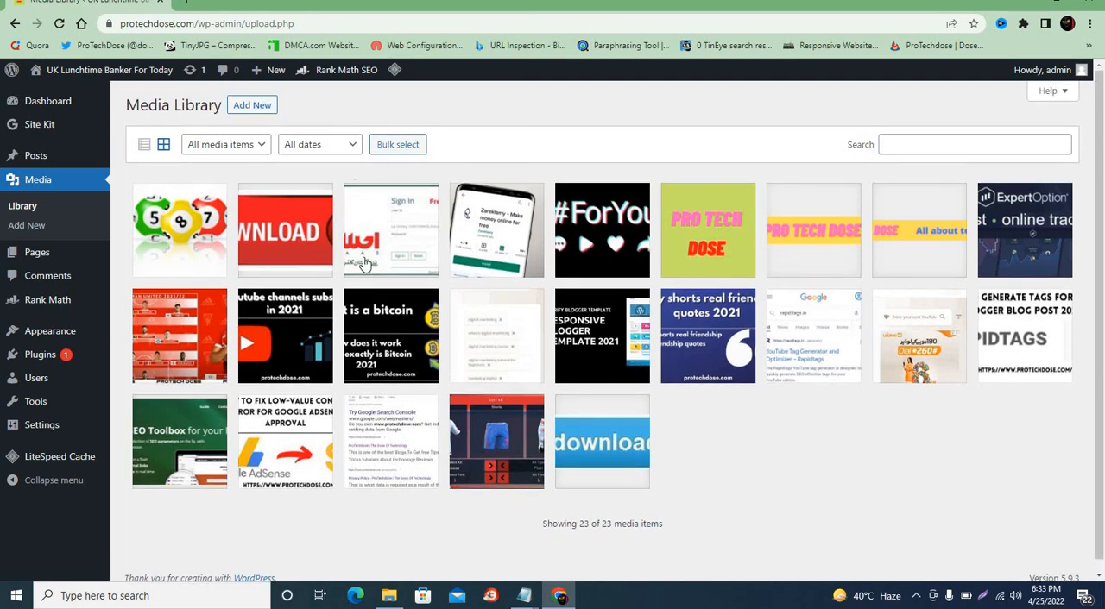
Open the page for uploading new media and check its screen options
left_click(34, 227)
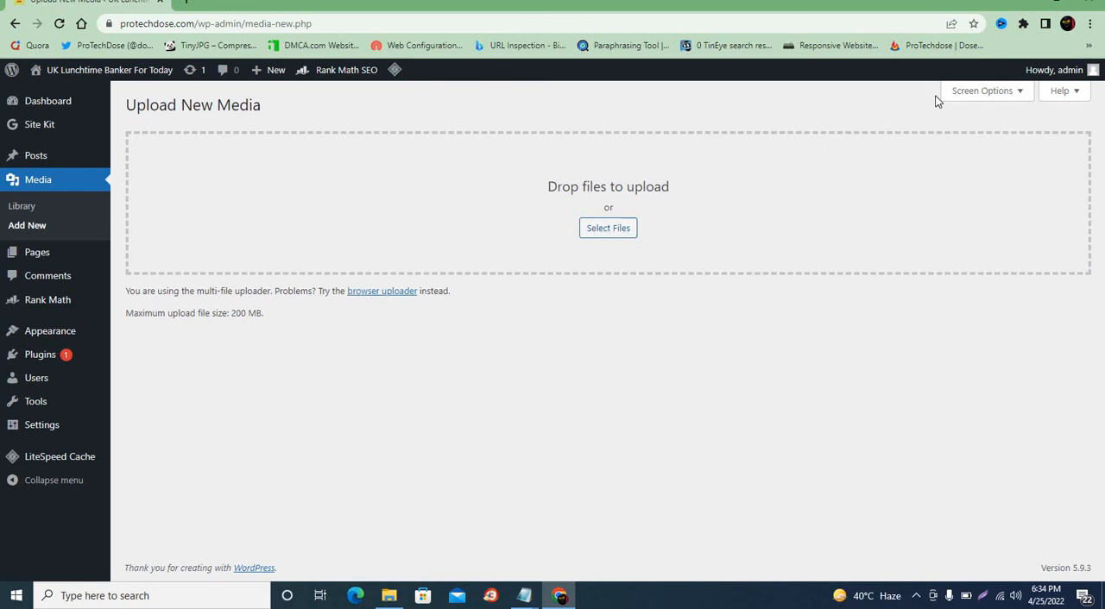
left_click(960, 95)
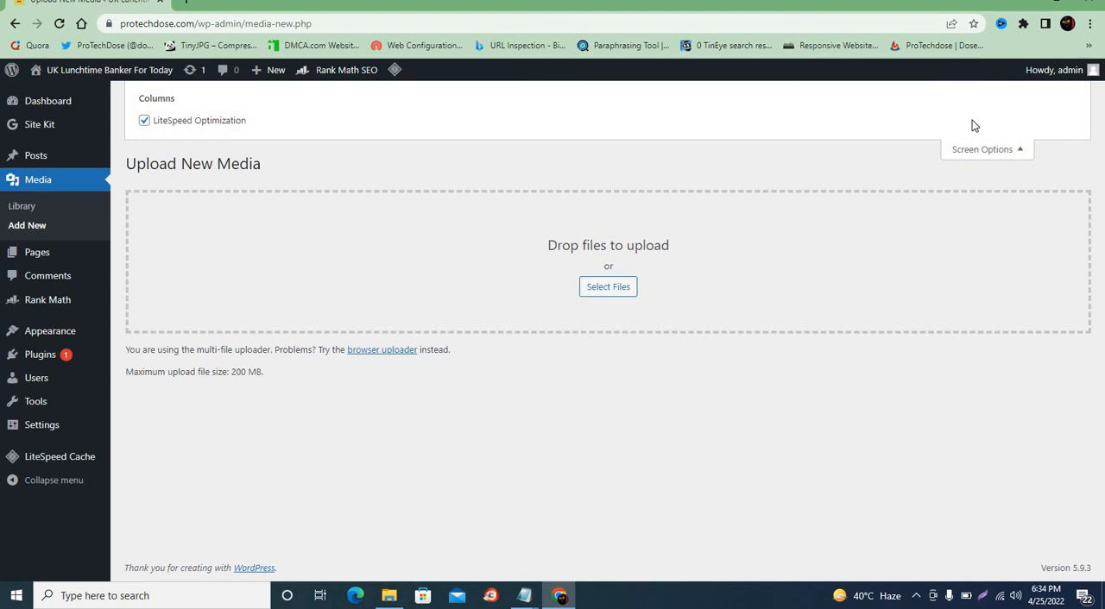
left_click(978, 155)
Upload the image 480766_1 from the Downloads folder
left_click(614, 231)
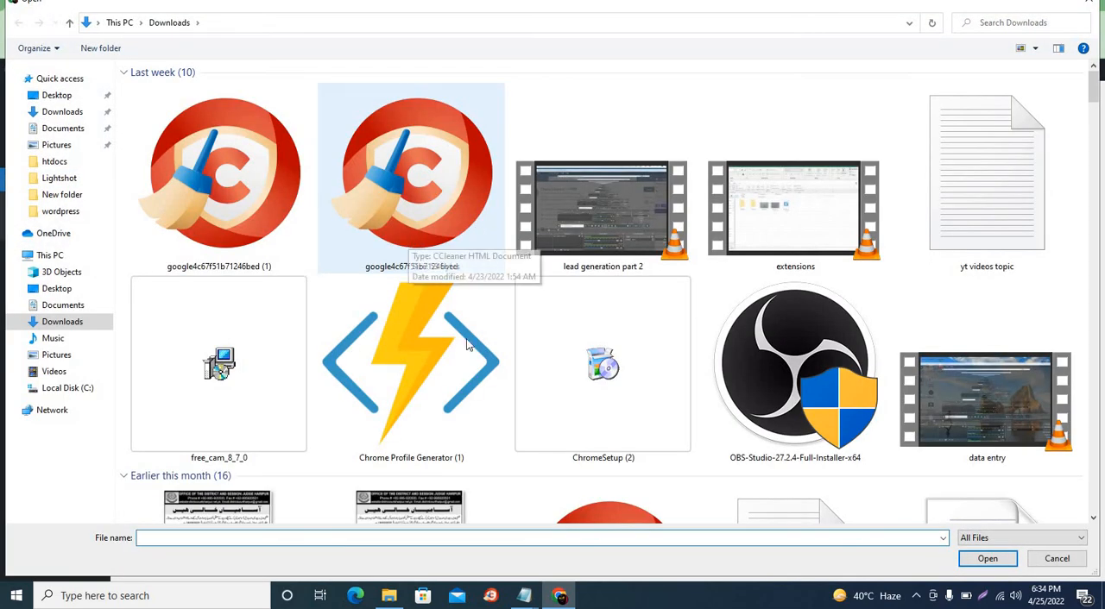
scroll(466, 338, "down", 4)
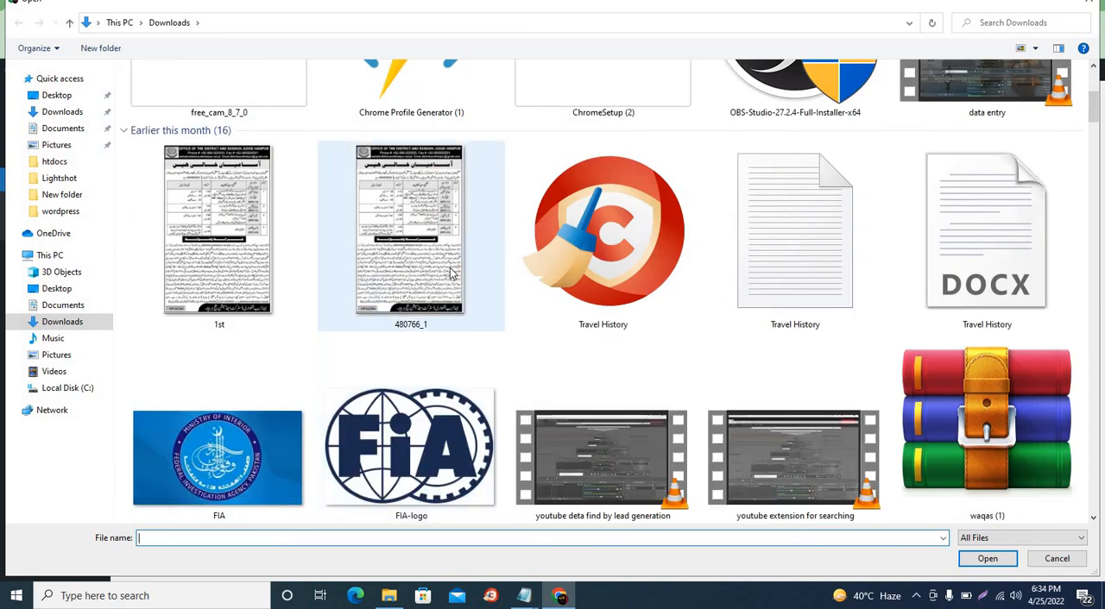
left_click(450, 273)
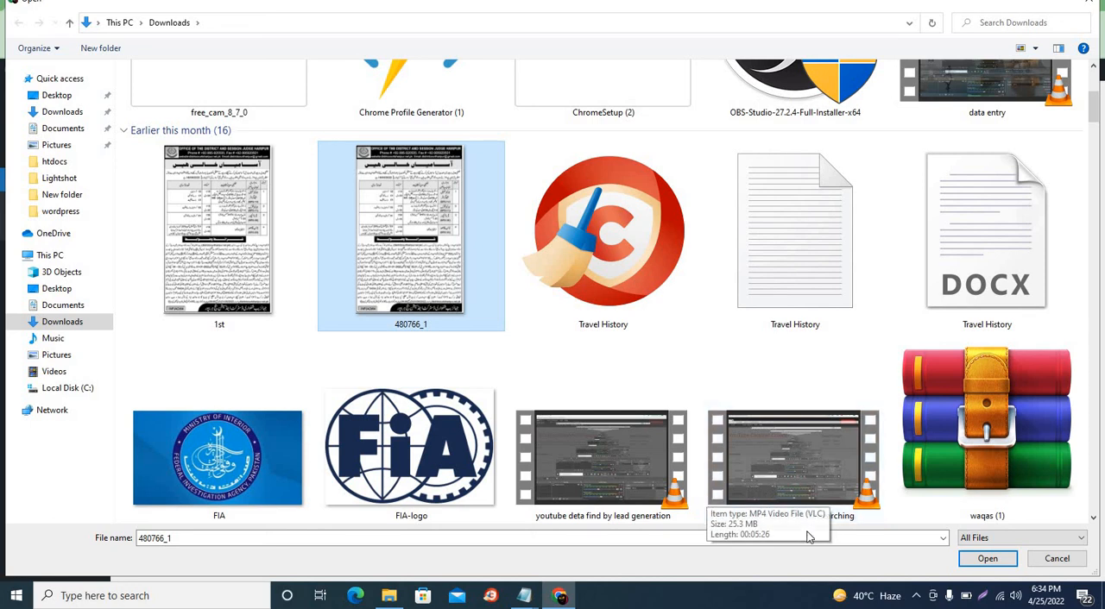
left_click(970, 561)
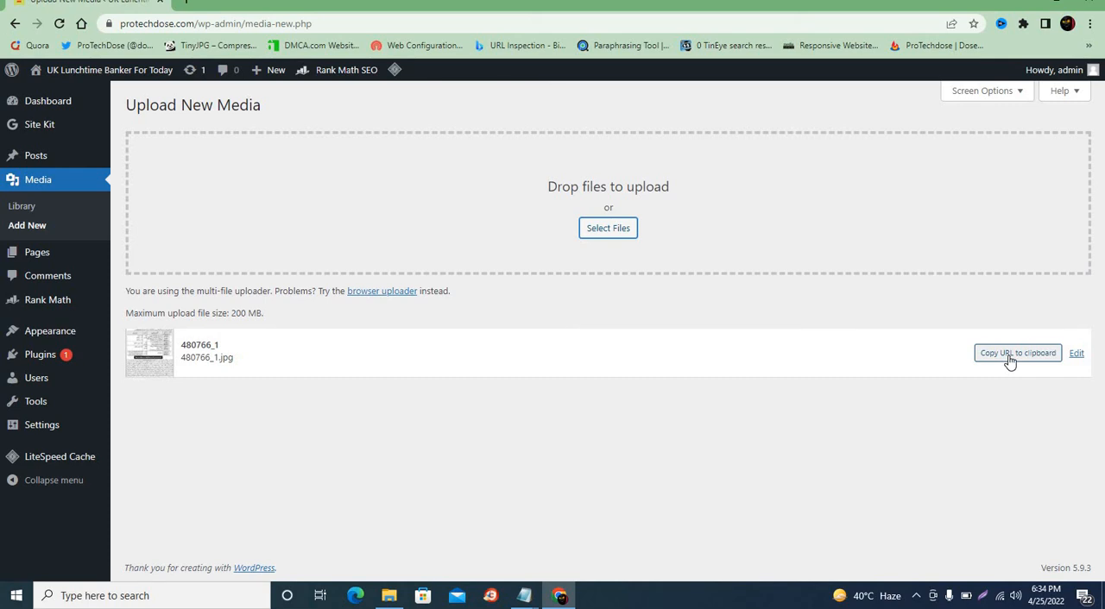
Open the uploaded image's edit page and go through its alternative text, caption and description fields
left_click(1076, 354)
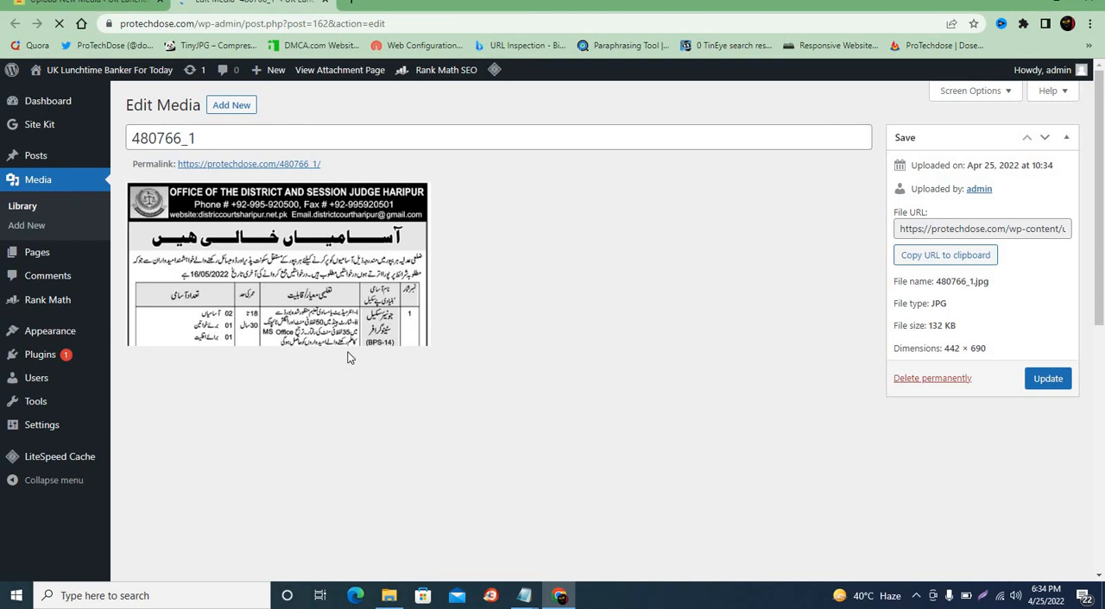
scroll(348, 322, "down", 6)
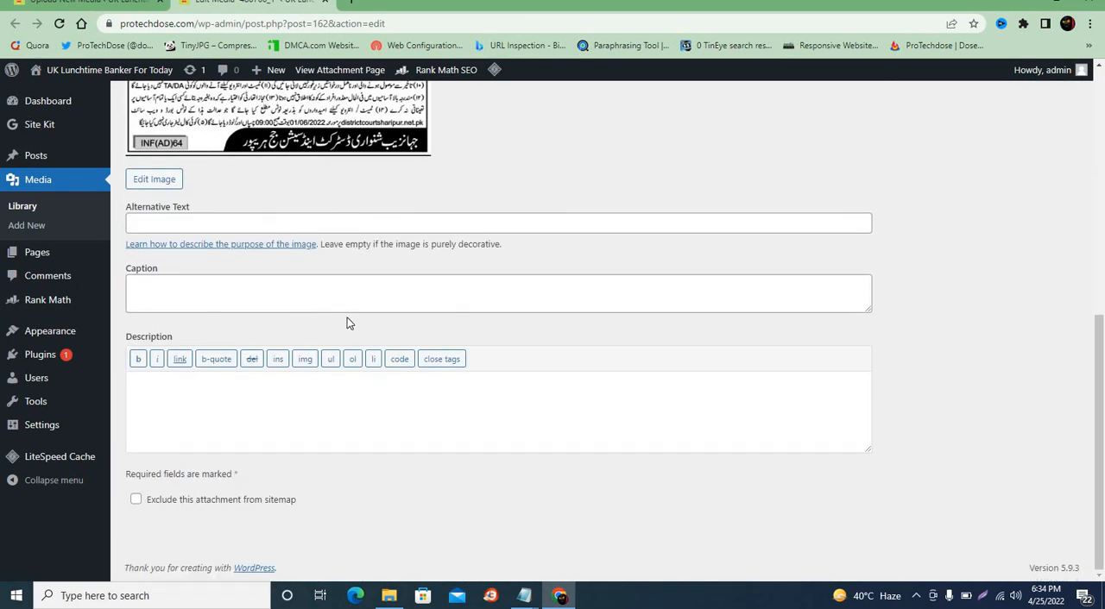
left_click(302, 225)
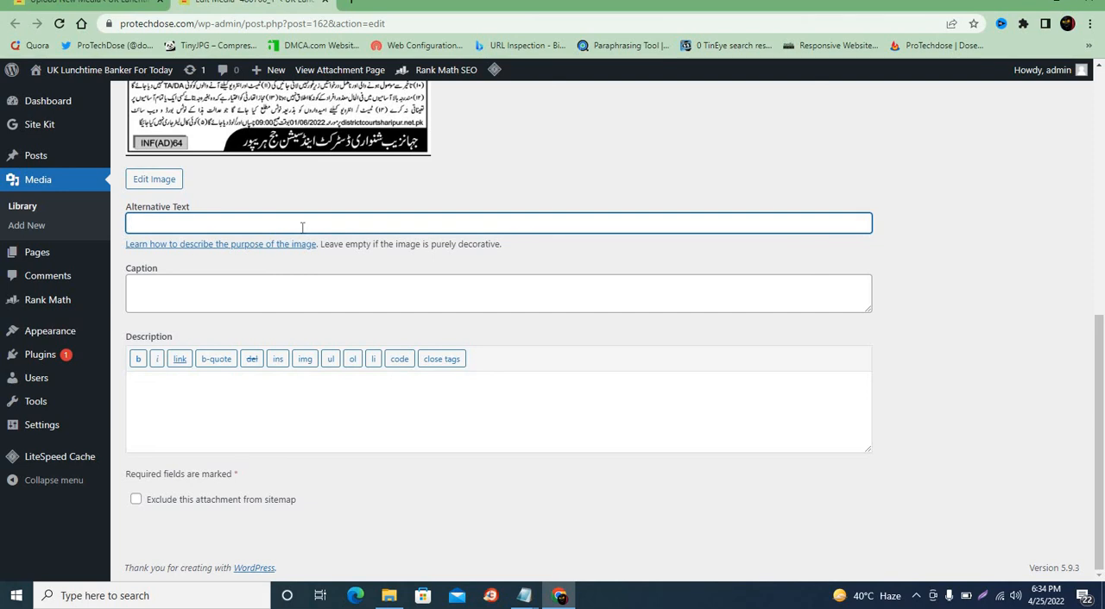
left_click(251, 302)
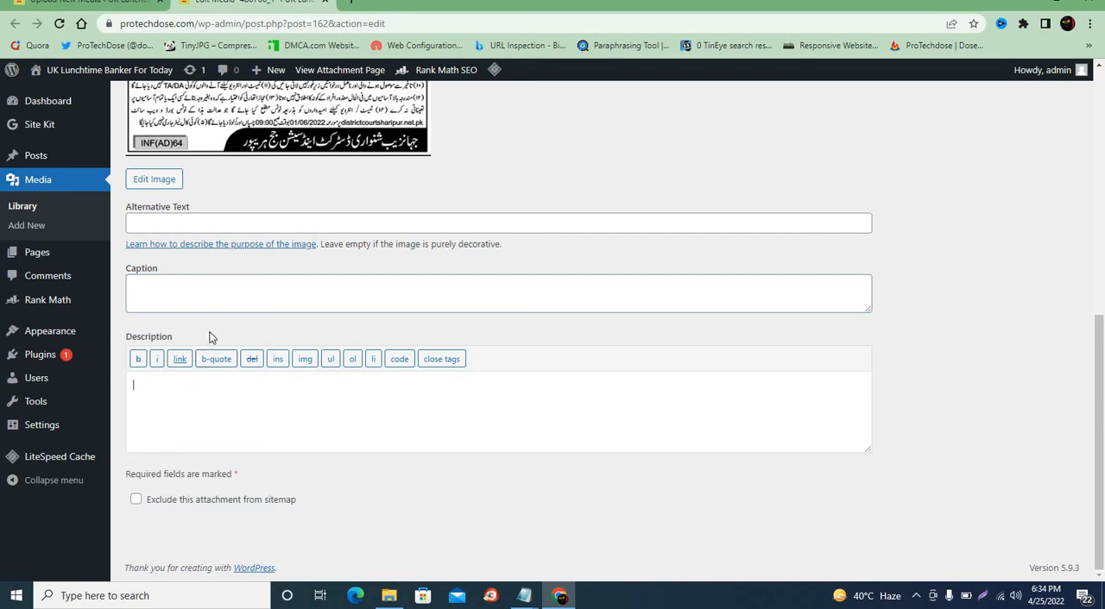
Set the image's alternative text to "office of the district job"
left_click(256, 223)
scroll(257, 223, "up", 3)
scroll(255, 222, "up", 4)
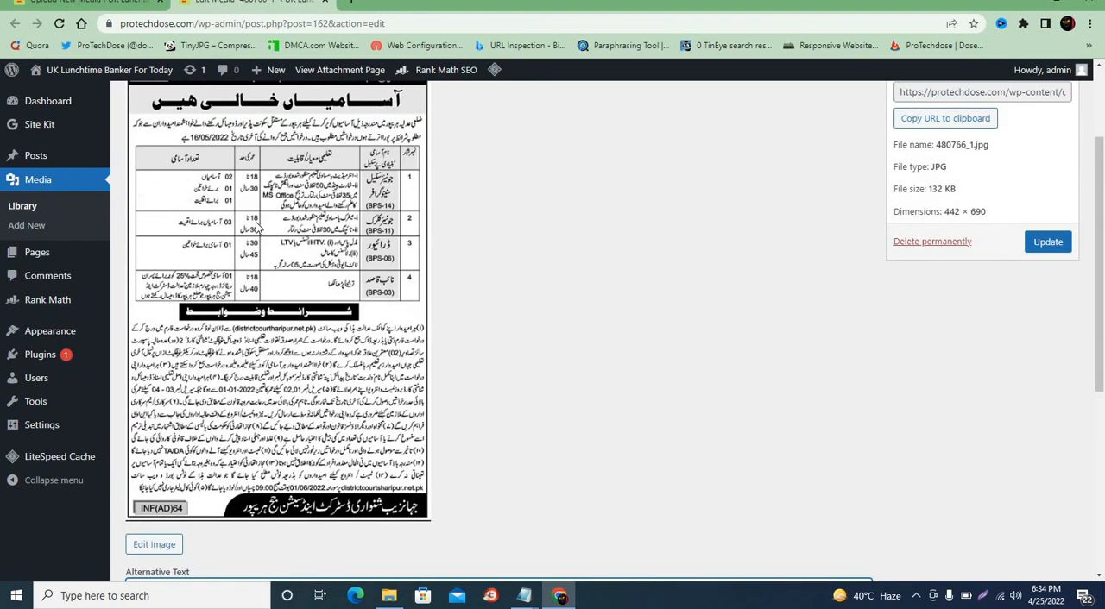
scroll(255, 222, "down", 1)
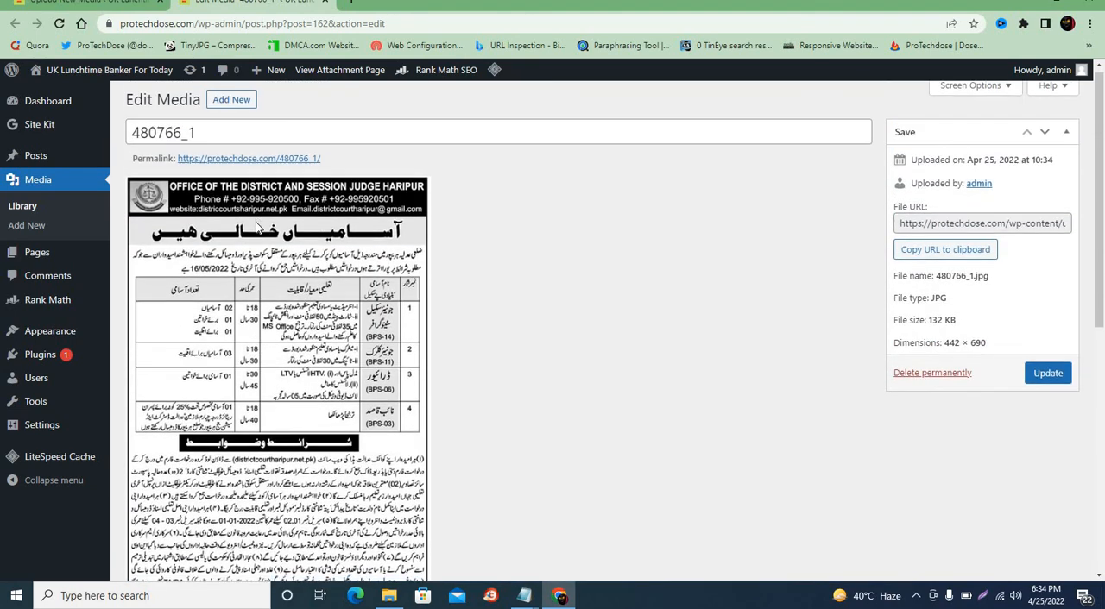
scroll(256, 226, "down", 6)
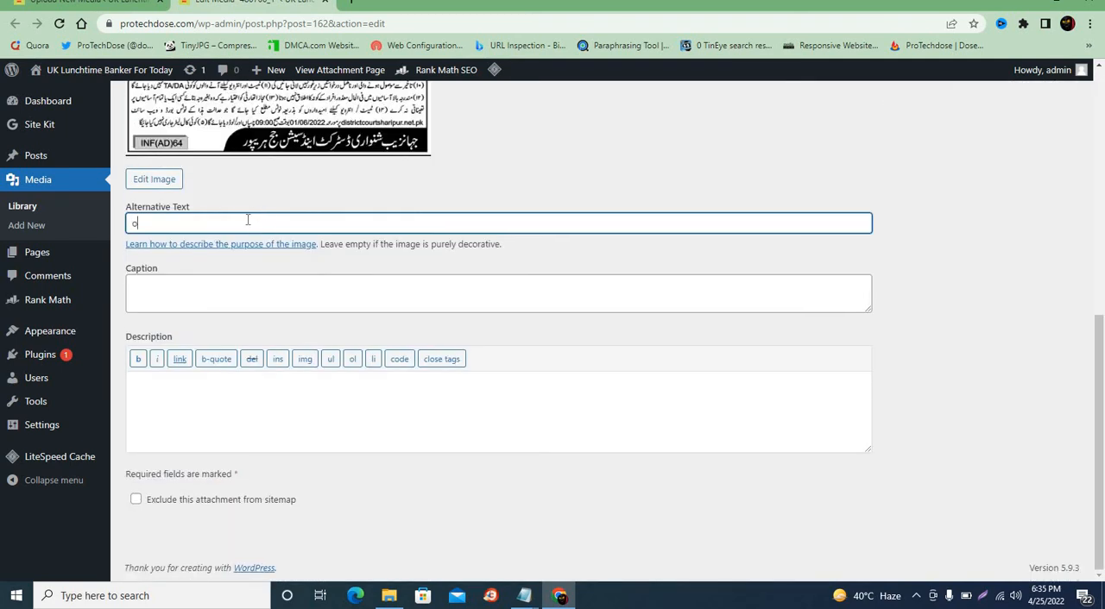
type("ffice of the district job")
Set the image's caption to "jobs" and its description to "office of the district jobs free now"
left_click(223, 308)
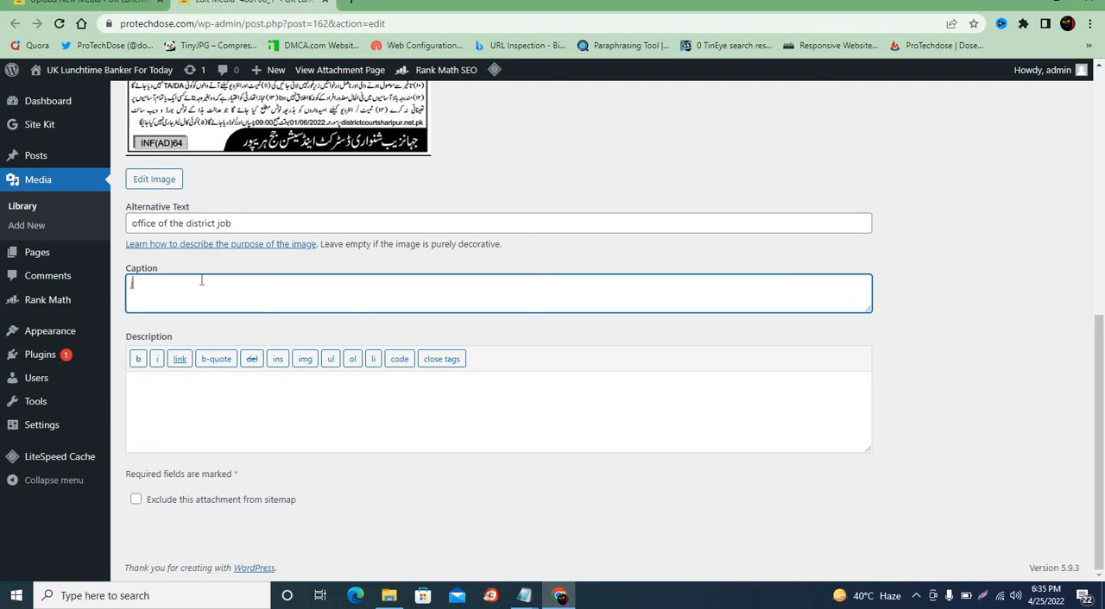
type("jobs")
left_click(212, 378)
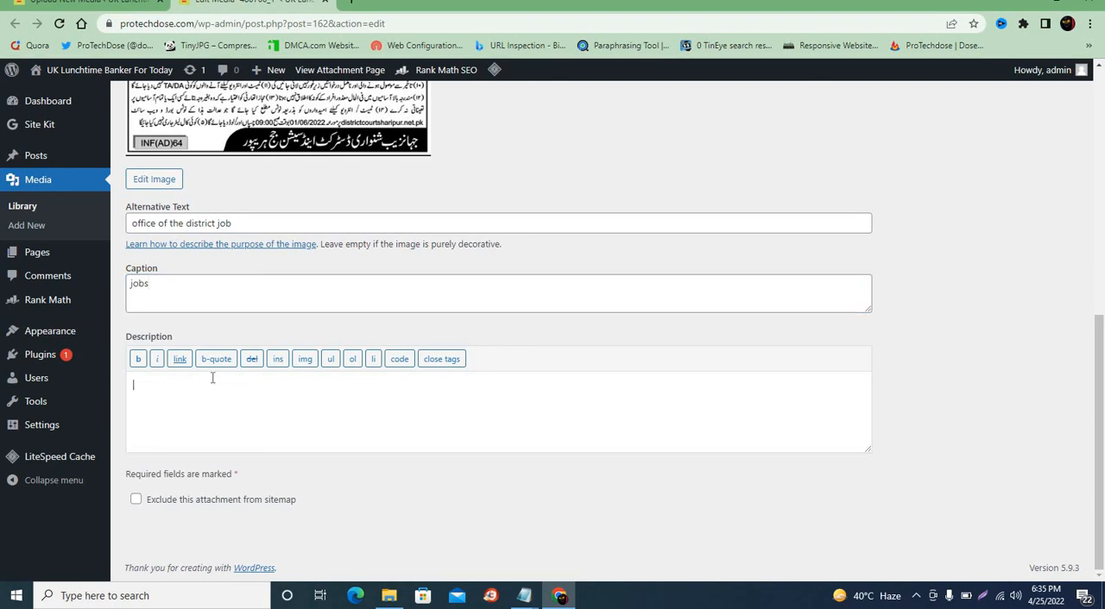
type("office ofthe duistrict")
type("jobs free now")
Open the image editor for 480766_1 and review its crop, rotate, flip, scale and thumbnail options
scroll(265, 510, "up", 5)
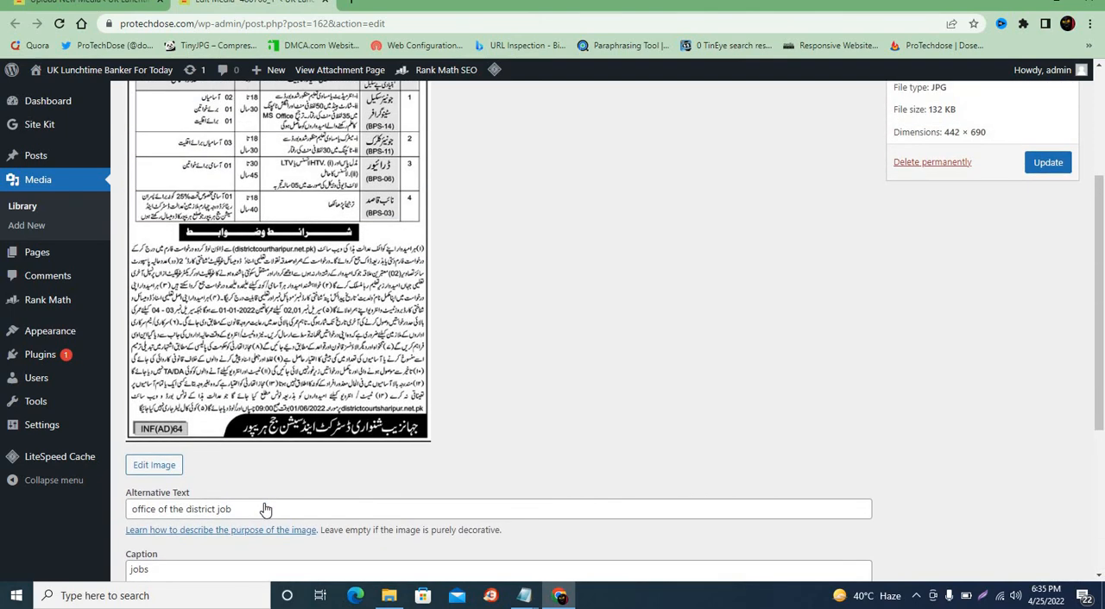
left_click(157, 510)
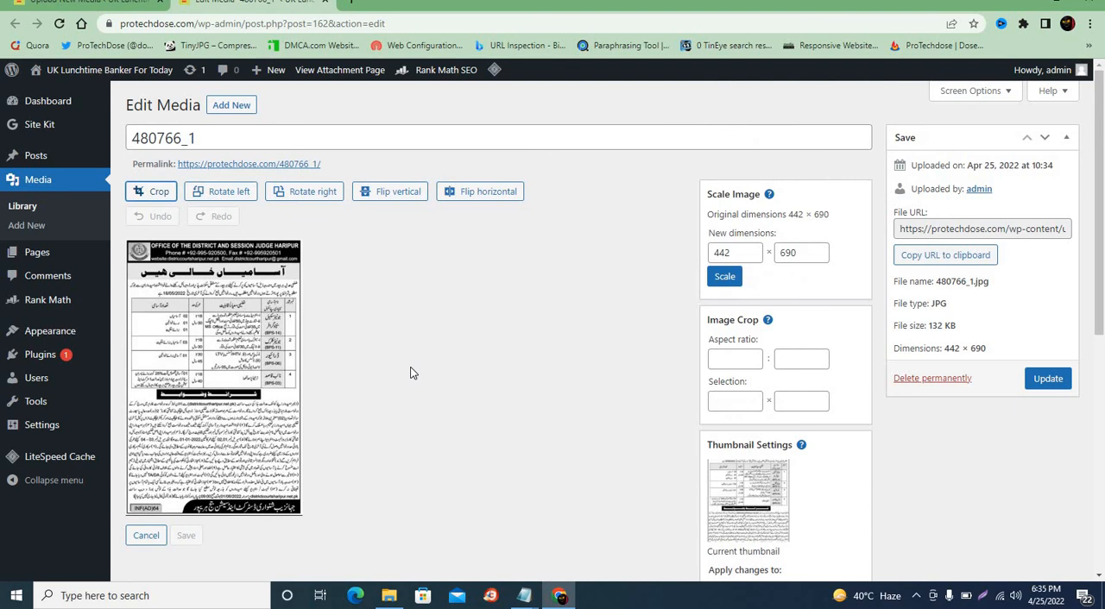
scroll(410, 367, "down", 1)
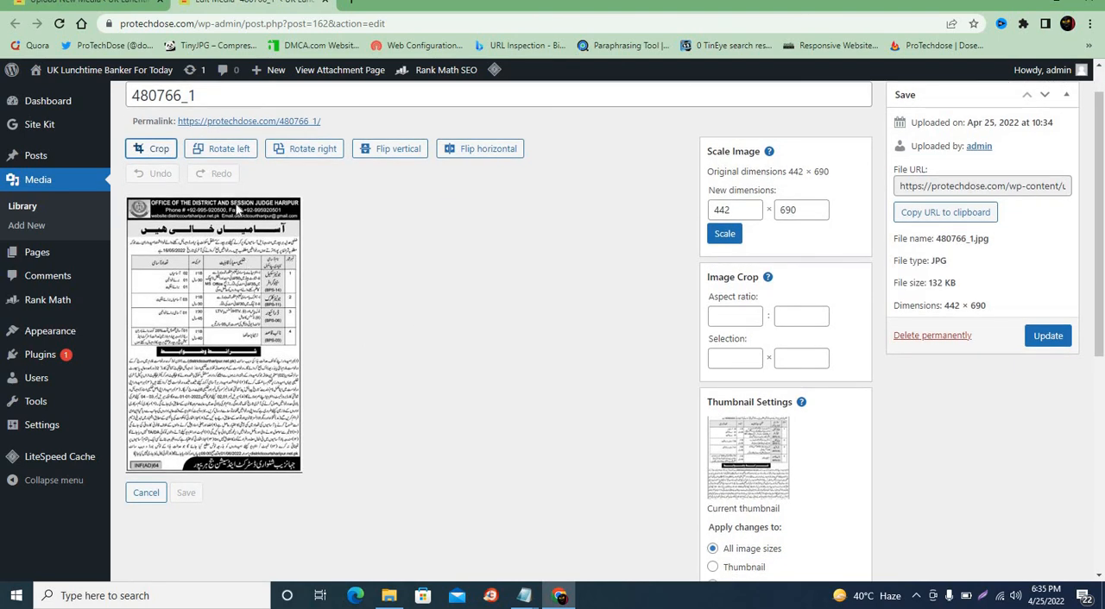
scroll(300, 337, "down", 3)
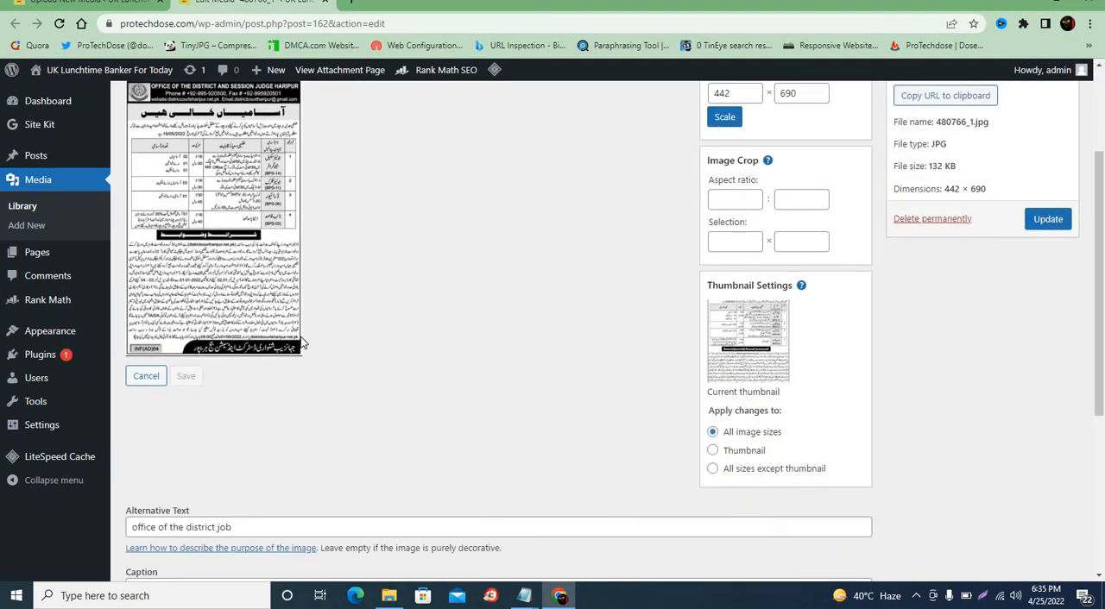
scroll(301, 342, "down", 3)
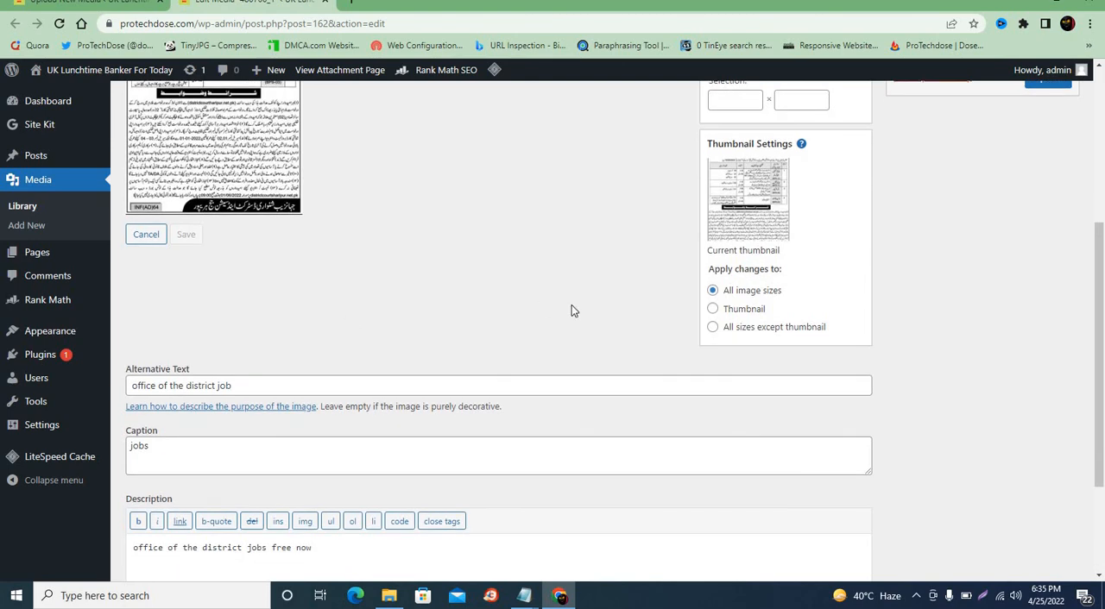
Set the image changes to apply to the thumbnail only
left_click(713, 312)
scroll(736, 315, "up", 5)
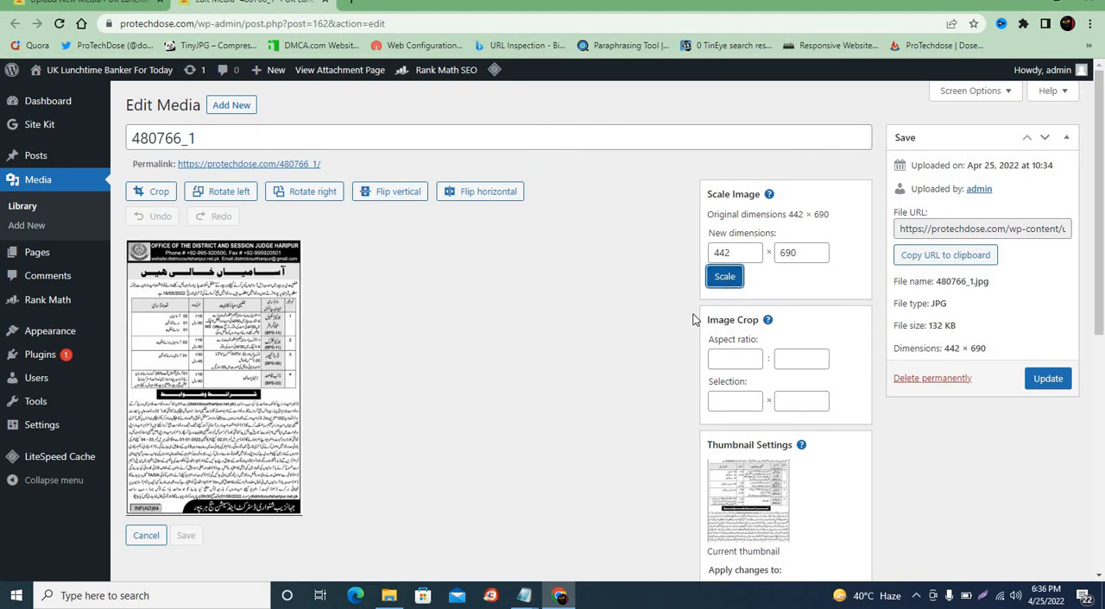
scroll(650, 407, "down", 5)
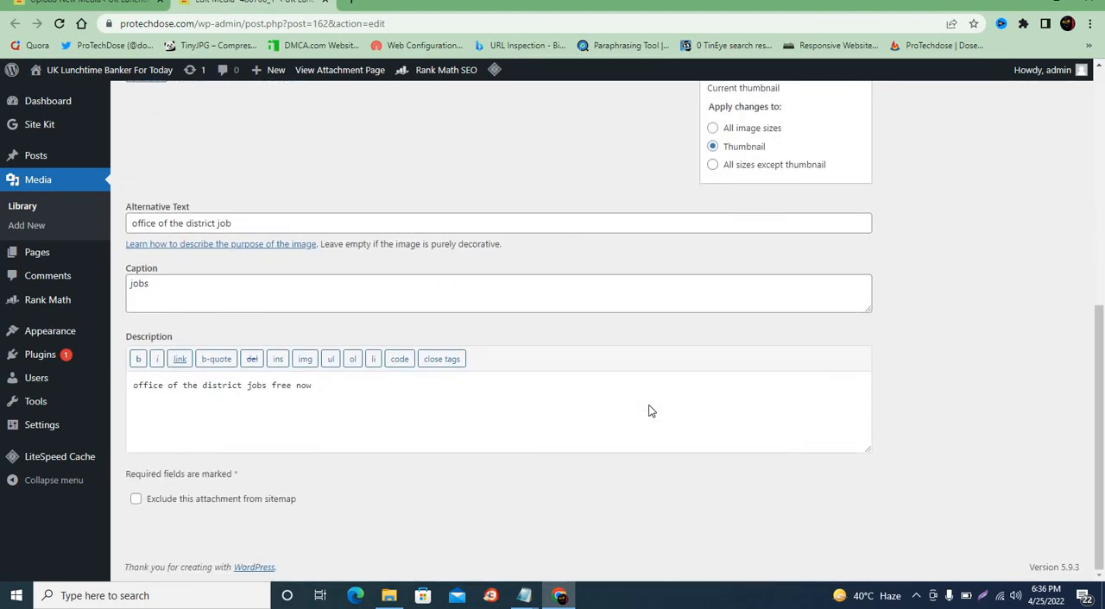
Show the Discussion, Comments and Author sections on the media edit page through the screen options
scroll(649, 409, "up", 6)
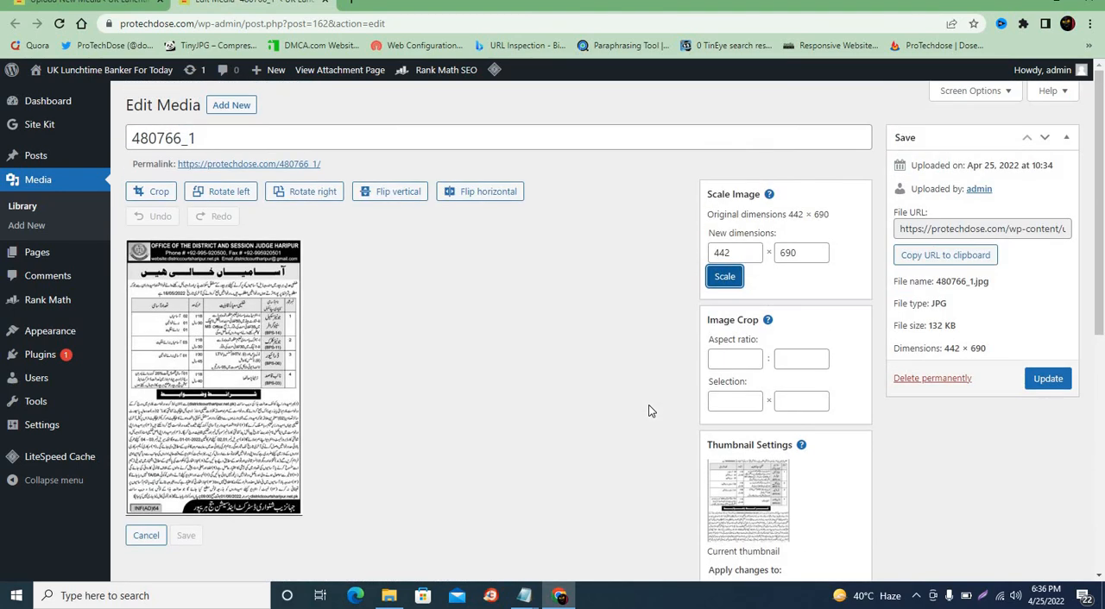
left_click(960, 93)
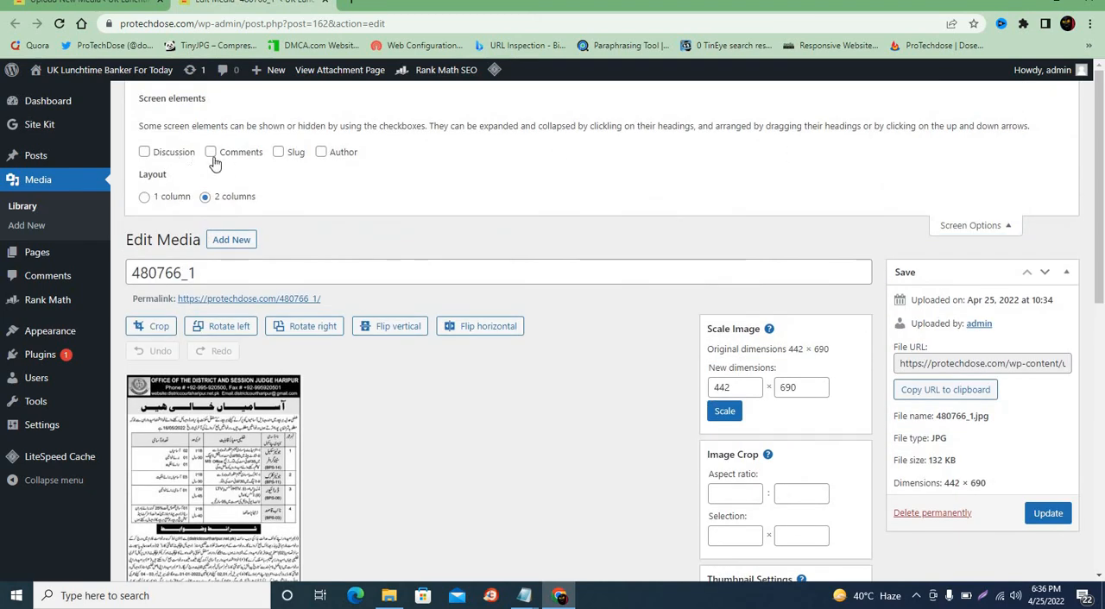
left_click(320, 153)
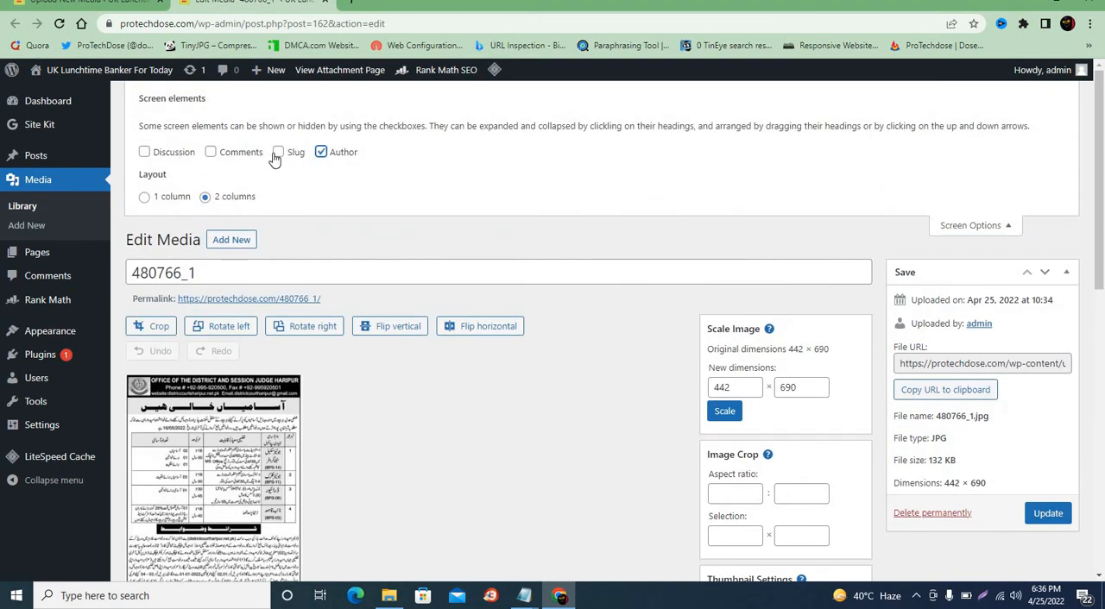
left_click(248, 154)
left_click(161, 159)
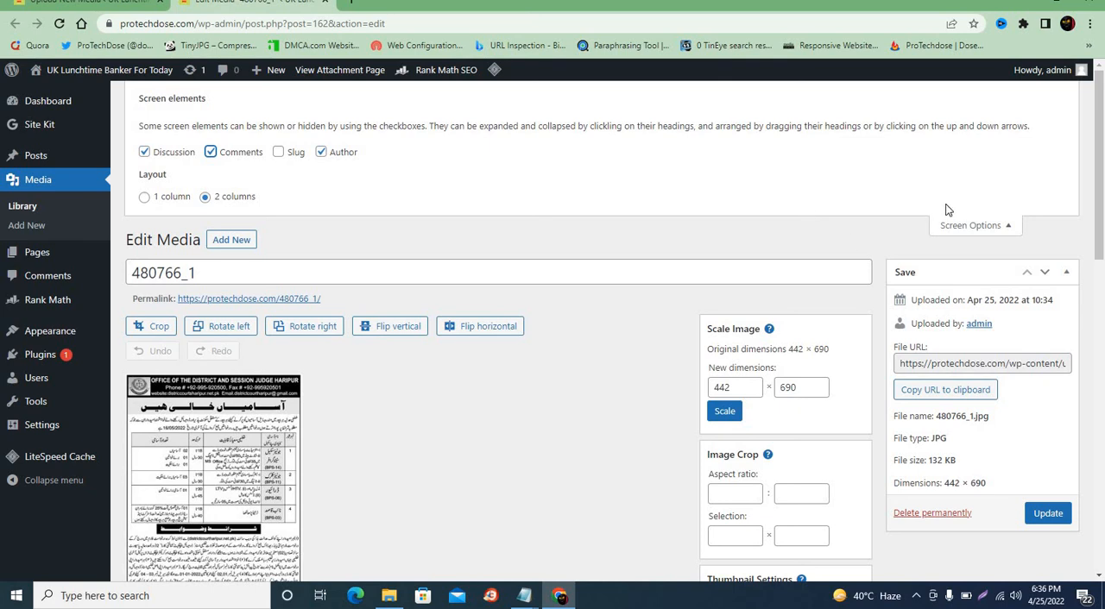
left_click(949, 225)
Review the added Discussion, Comments and Author sections and save the changes to the media item 480766_1
scroll(807, 290, "down", 10)
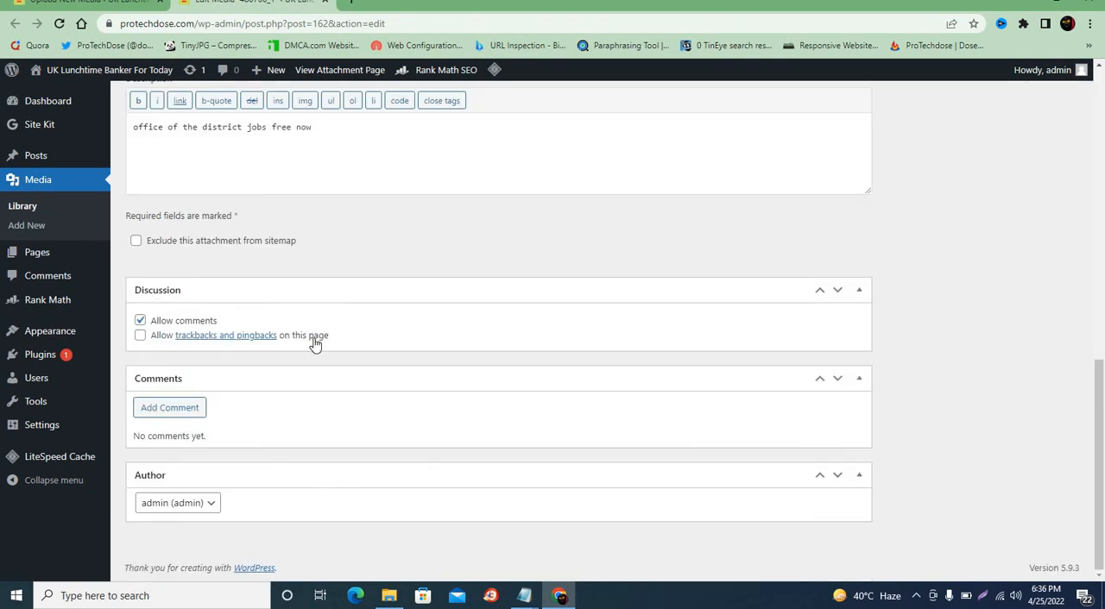
scroll(212, 324, "up", 10)
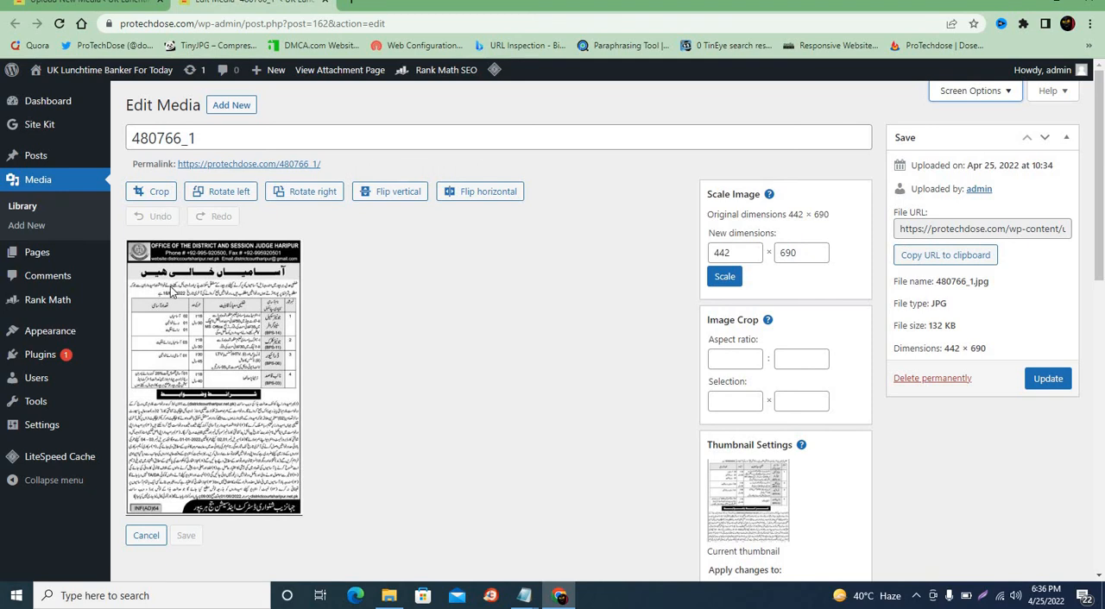
scroll(524, 281, "down", 4)
scroll(561, 282, "up", 4)
left_click(1035, 379)
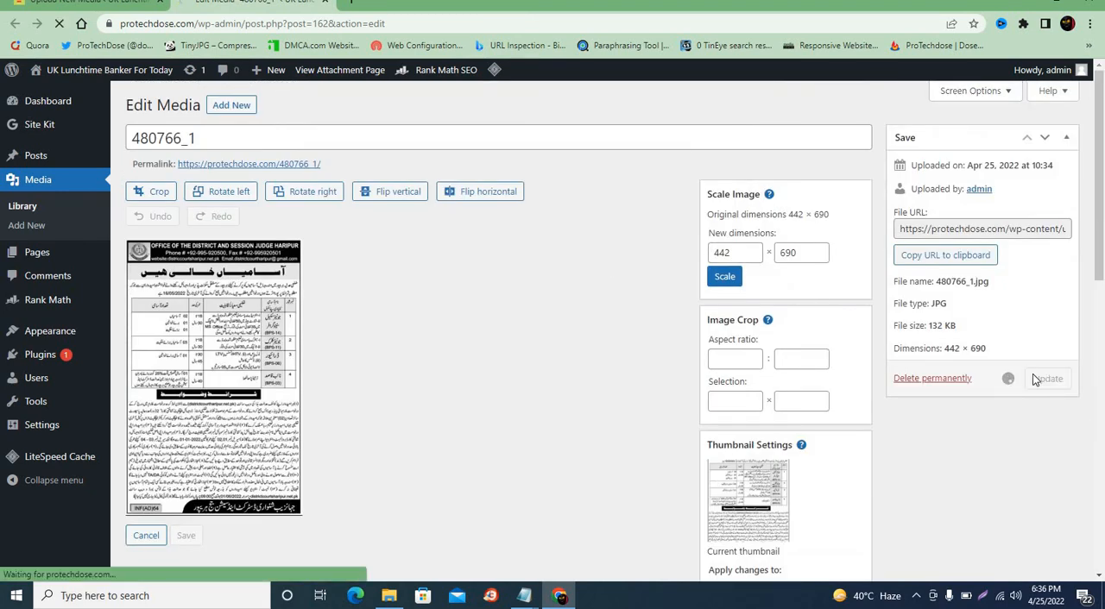